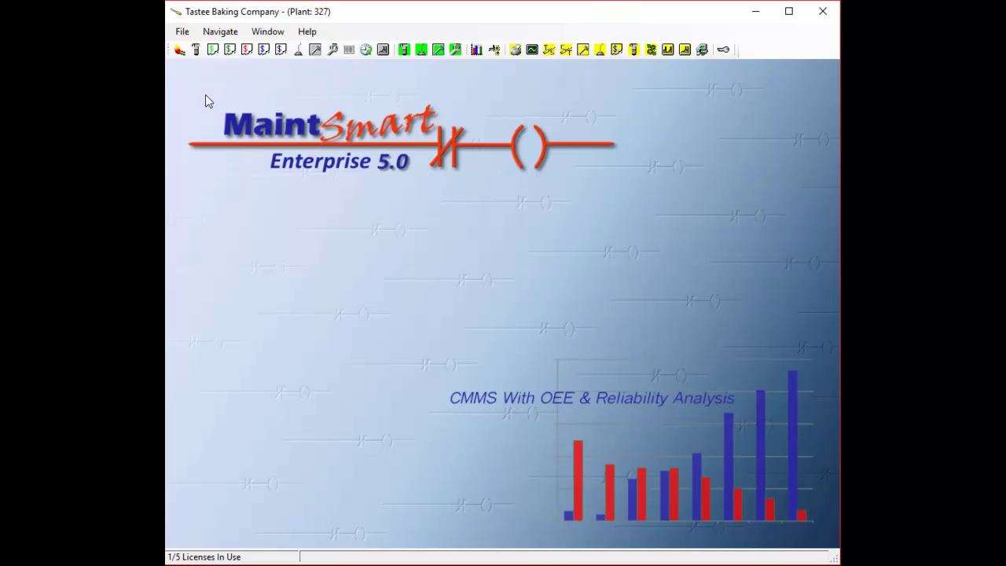
Open the Hot Sheet KPI Dashboard and scroll its gauges down to Overstock Inventory Items and back
{"action": "left_click", "coordinate": [180, 50]}
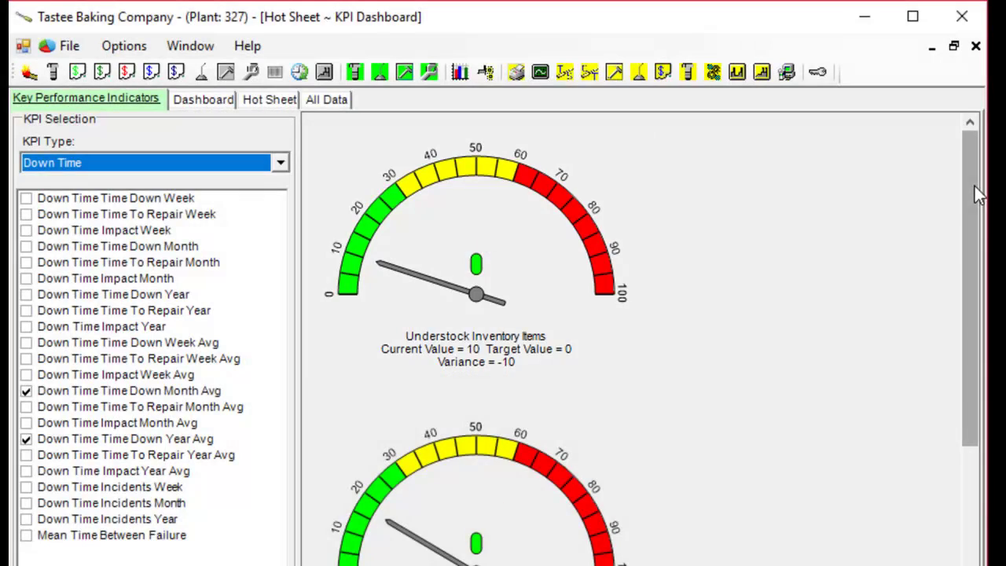
{"action": "left_click_drag", "start_coordinate": [978, 195], "coordinate": [981, 454]}
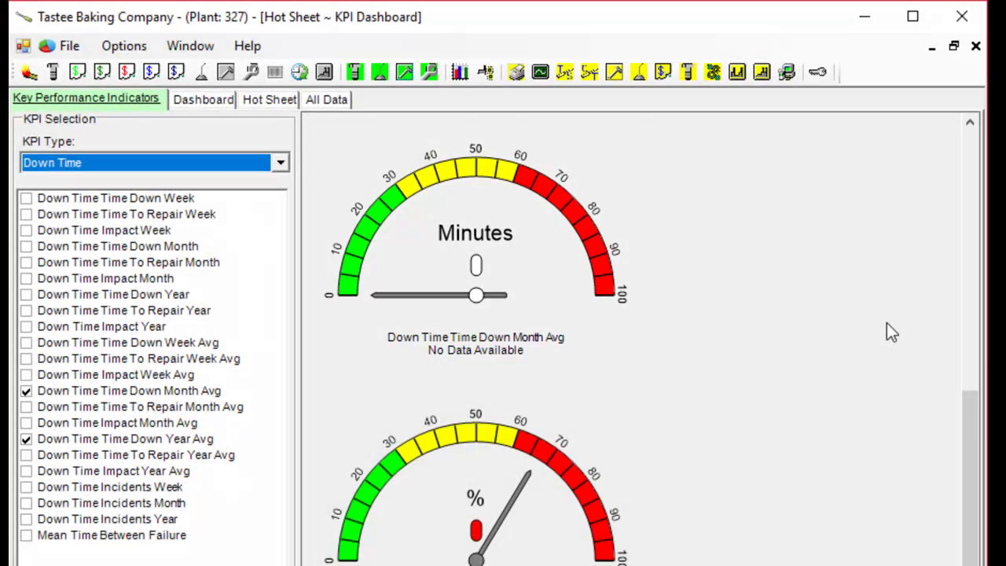
{"action": "left_click_drag", "start_coordinate": [972, 430], "coordinate": [953, 169]}
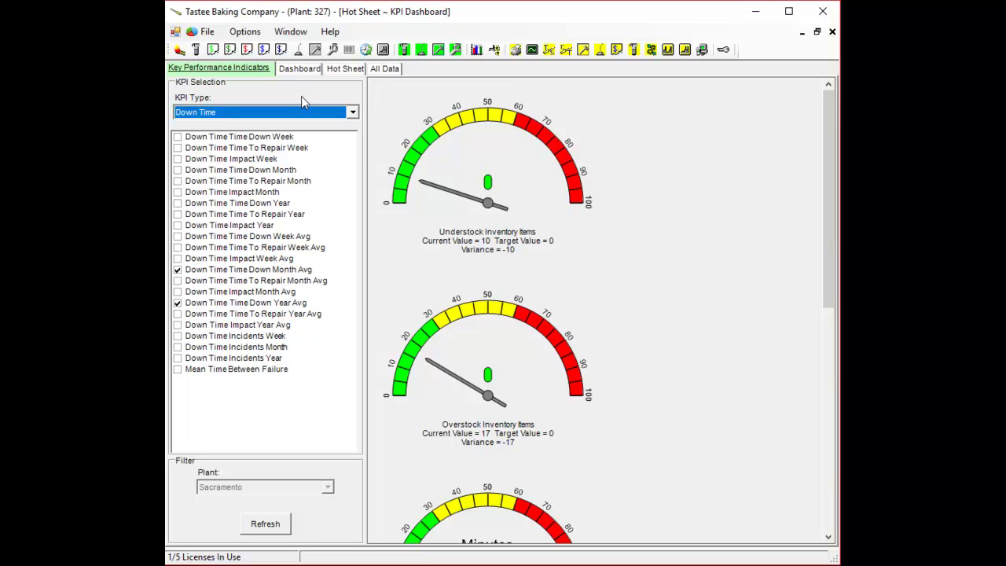
With KPI type Down Time, tick Down Time Time Down Week and refresh the dashboard
{"action": "left_click", "coordinate": [353, 112]}
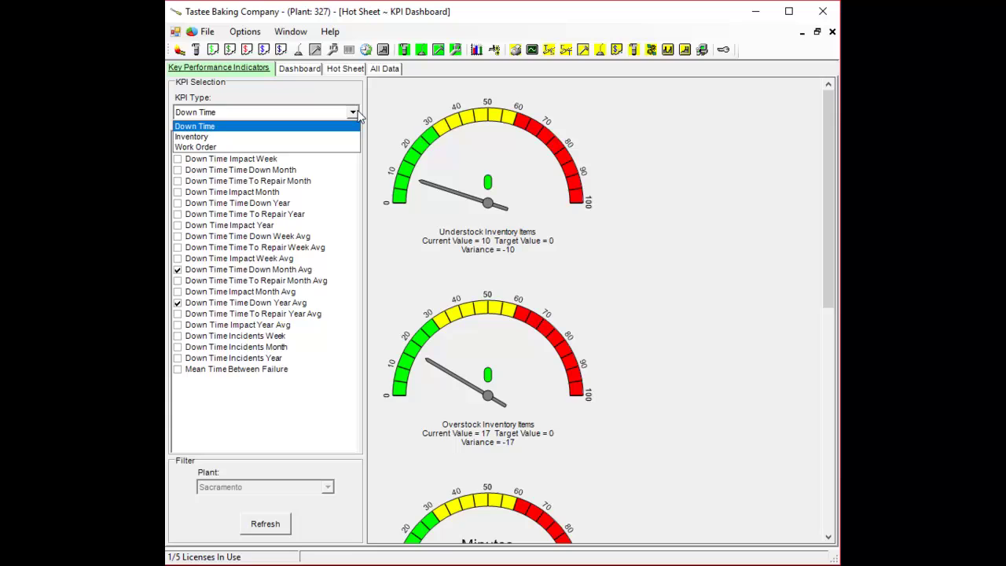
{"action": "left_click", "coordinate": [340, 110]}
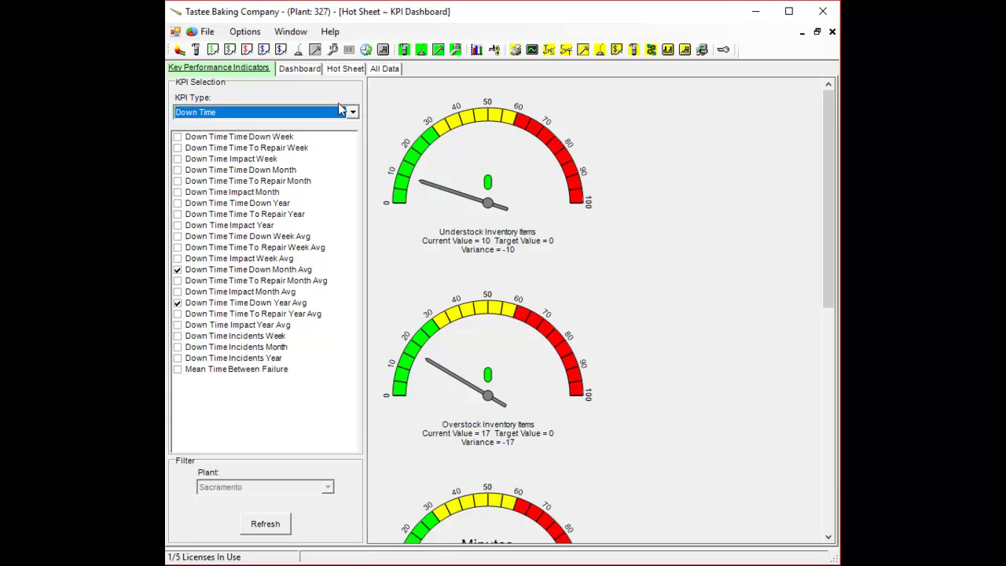
{"action": "left_click", "coordinate": [178, 138]}
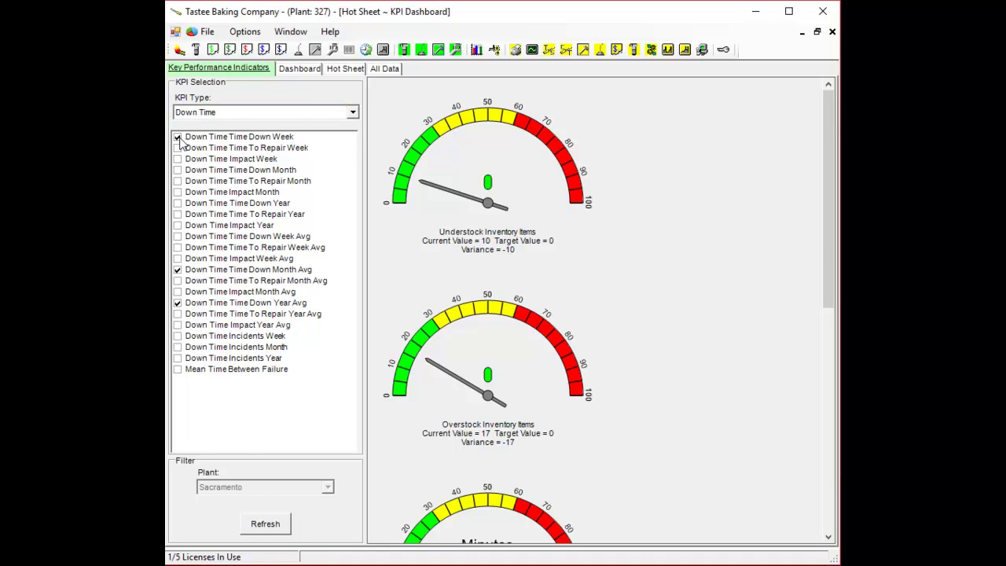
{"action": "left_click", "coordinate": [264, 528]}
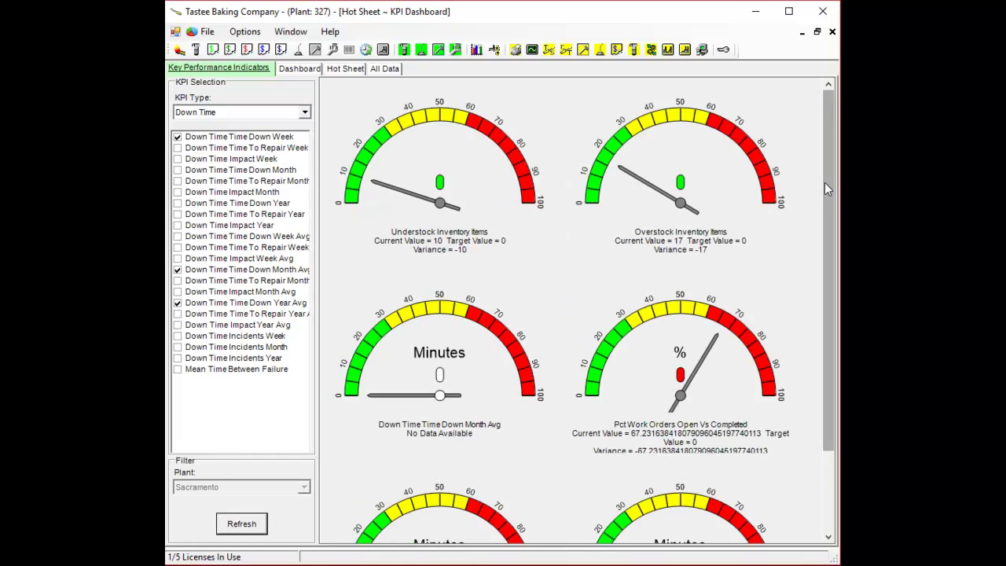
Drag the Down Week gauge into the Pct Work Orders slot beside Down Month Avg
{"action": "scroll", "coordinate": [809, 314], "scroll_direction": "down", "scroll_amount": 2}
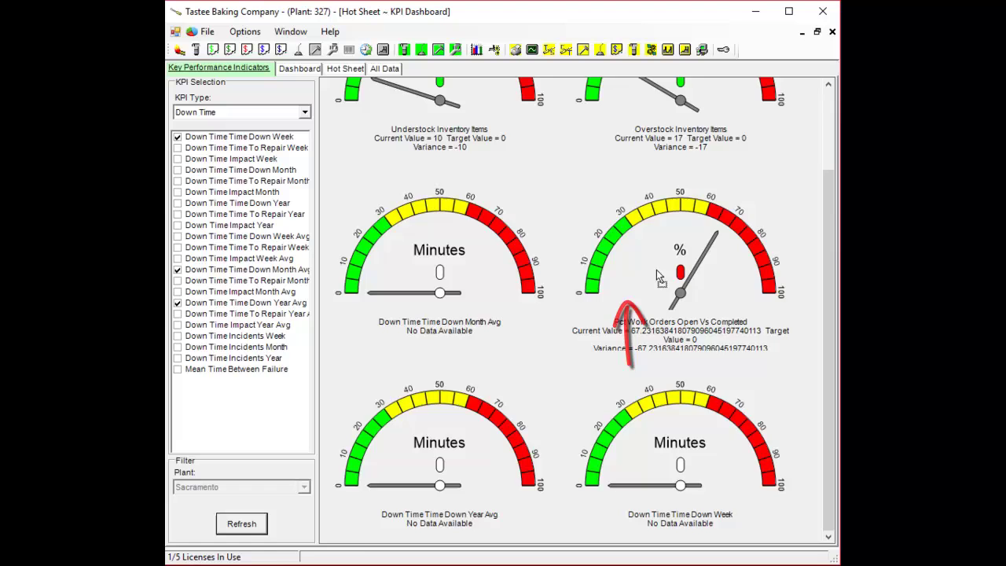
{"action": "scroll", "coordinate": [659, 275], "scroll_direction": "up", "scroll_amount": 2}
{"action": "left_click_drag", "start_coordinate": [827, 207], "coordinate": [827, 296]}
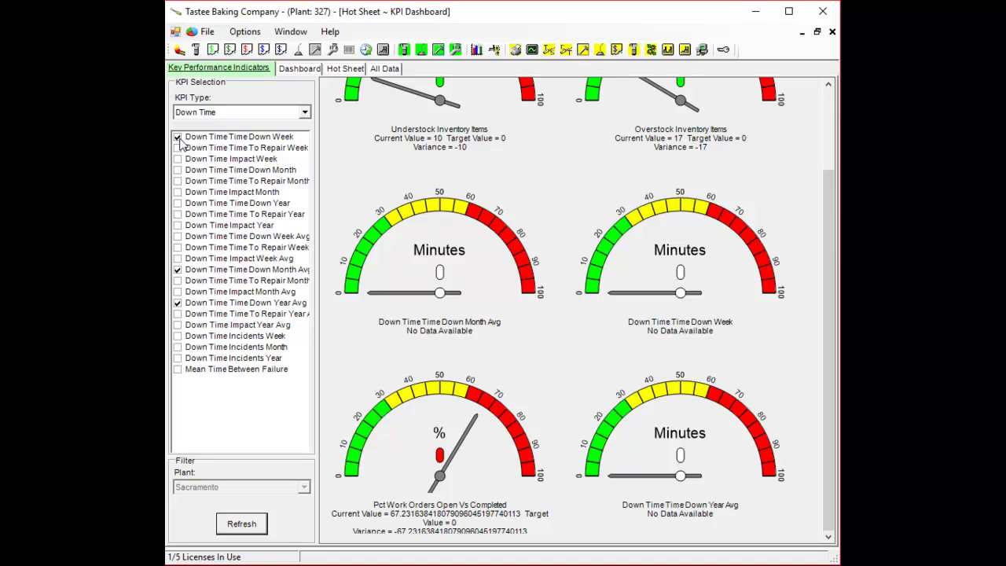
Untick Down Time Time Down Week and refresh the dashboard to drop its gauge
{"action": "left_click", "coordinate": [178, 137]}
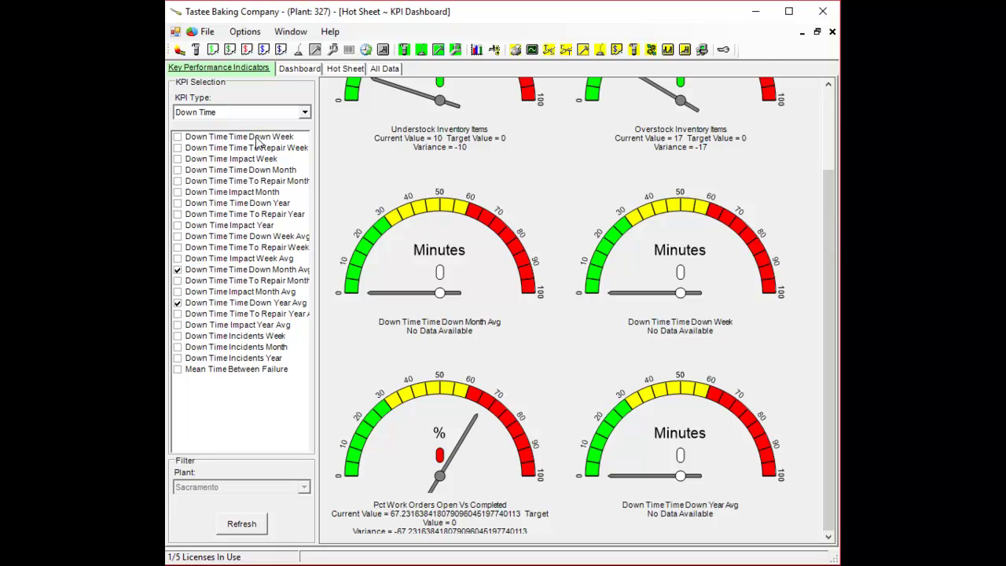
{"action": "left_click", "coordinate": [252, 523]}
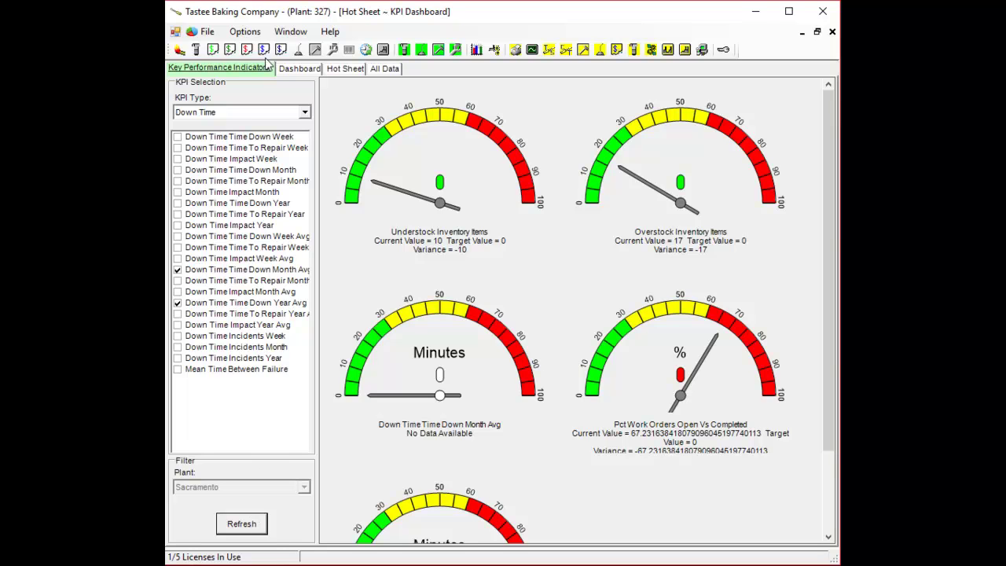
Open Options > KPI Options, move the configuration window into view, and show Global KPI Options
{"action": "left_click", "coordinate": [245, 32]}
{"action": "left_click", "coordinate": [271, 170]}
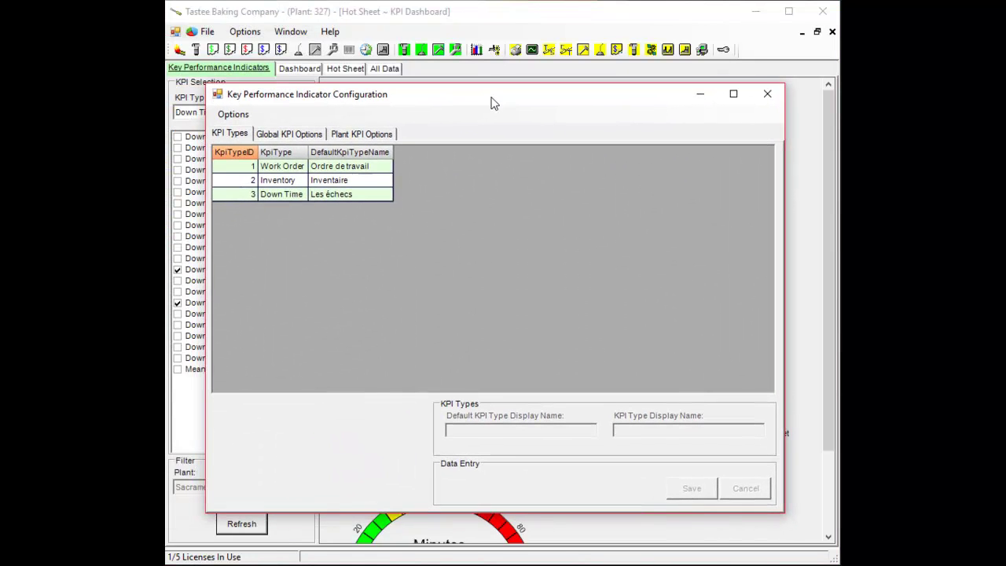
{"action": "left_click_drag", "start_coordinate": [492, 102], "coordinate": [558, 113]}
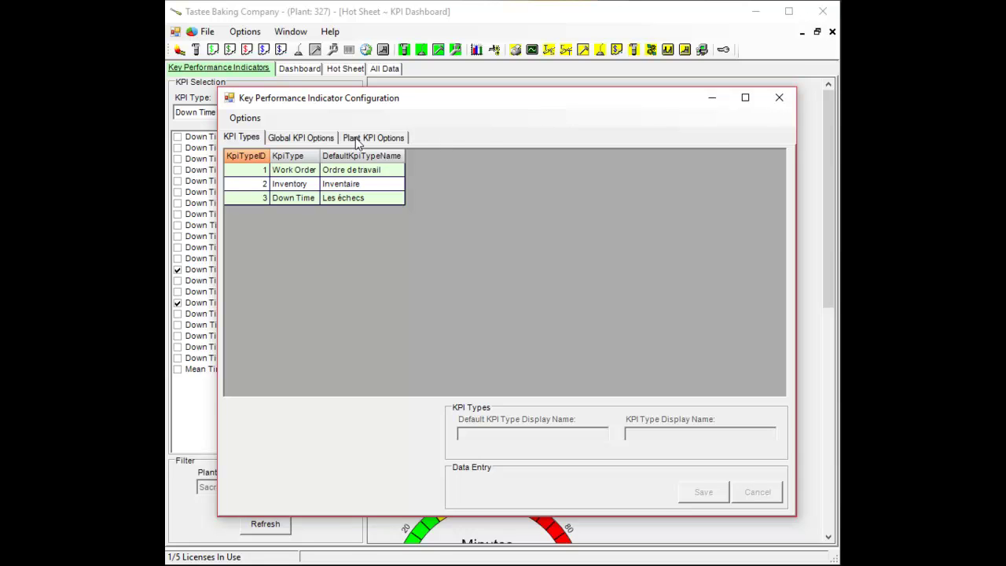
{"action": "left_click", "coordinate": [329, 140]}
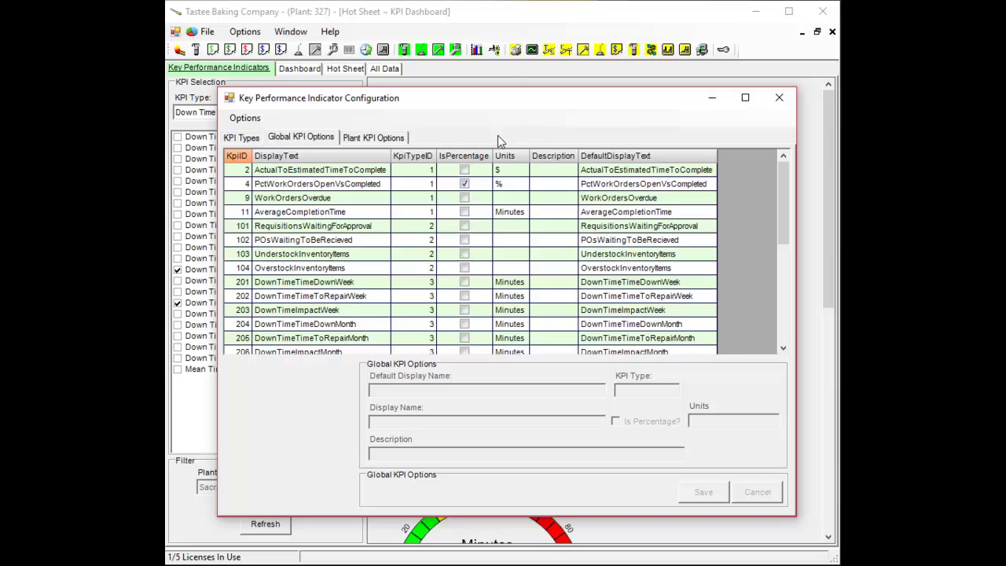
Inspect the AverageCompletionTime KPI fields, then view Plant KPI Options with target, warning and danger values
{"action": "left_click", "coordinate": [531, 214]}
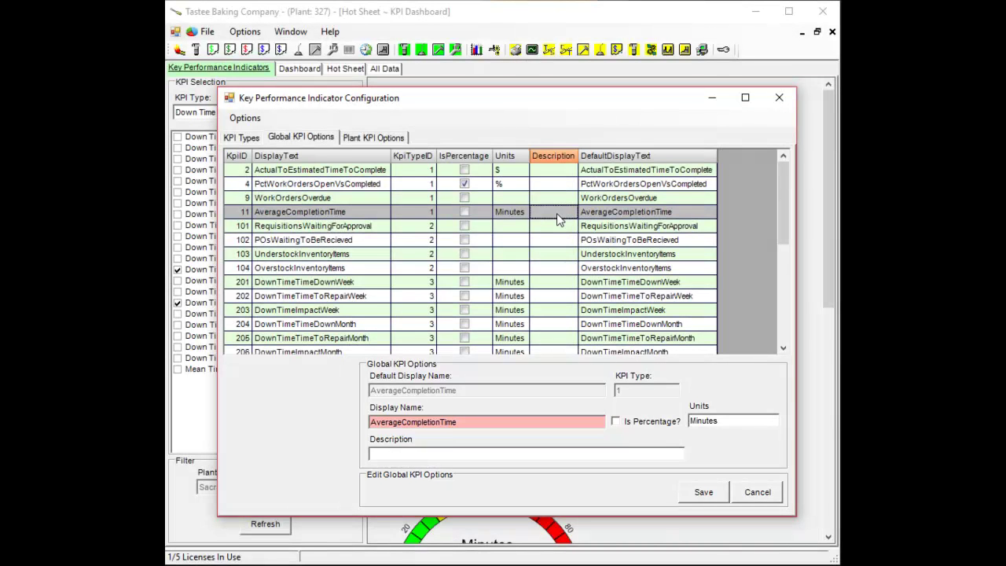
{"action": "left_click", "coordinate": [395, 140]}
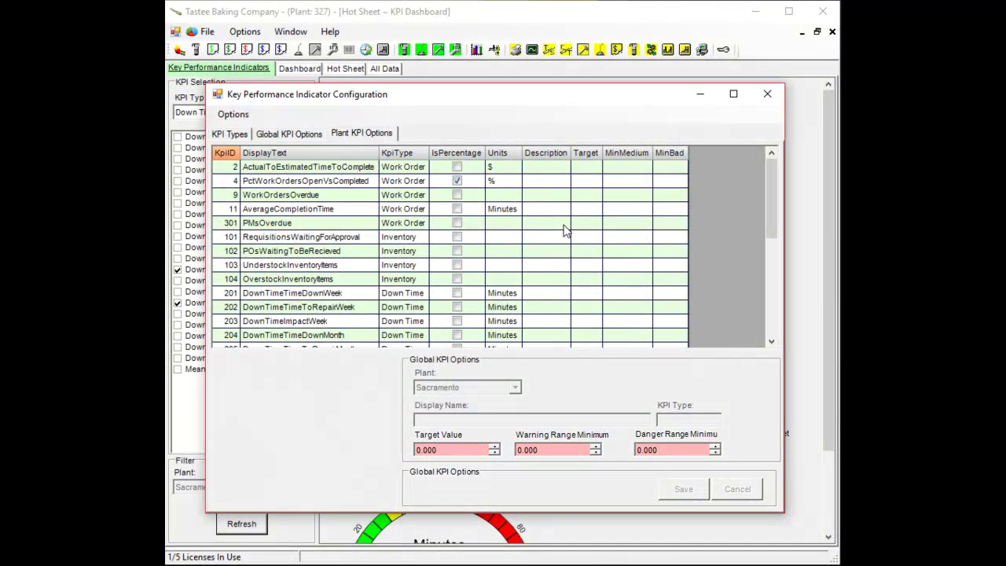
Close the Key Performance Indicator Configuration window
{"action": "left_click", "coordinate": [767, 95]}
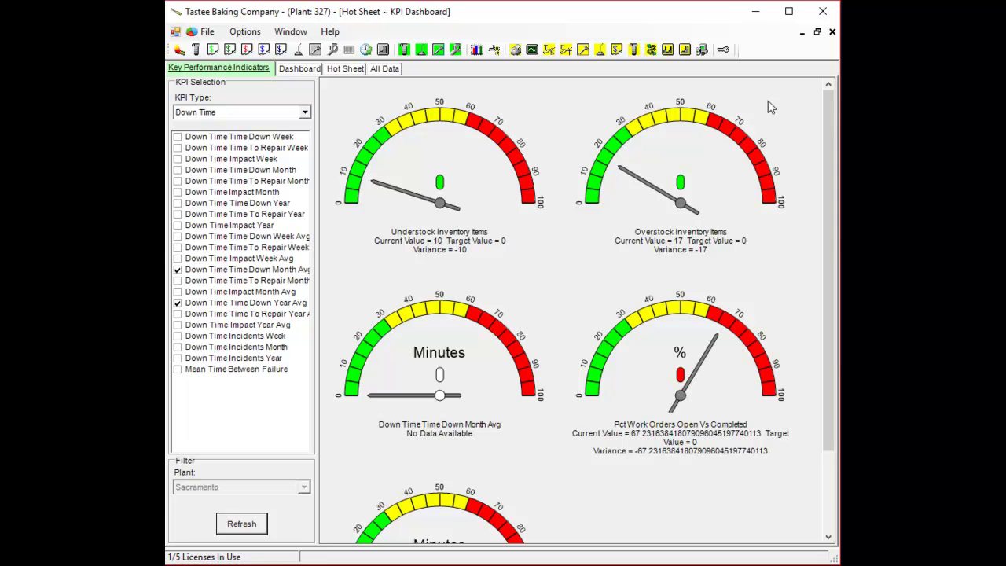
Close the Hot Sheet KPI Dashboard window
{"action": "left_click", "coordinate": [832, 31]}
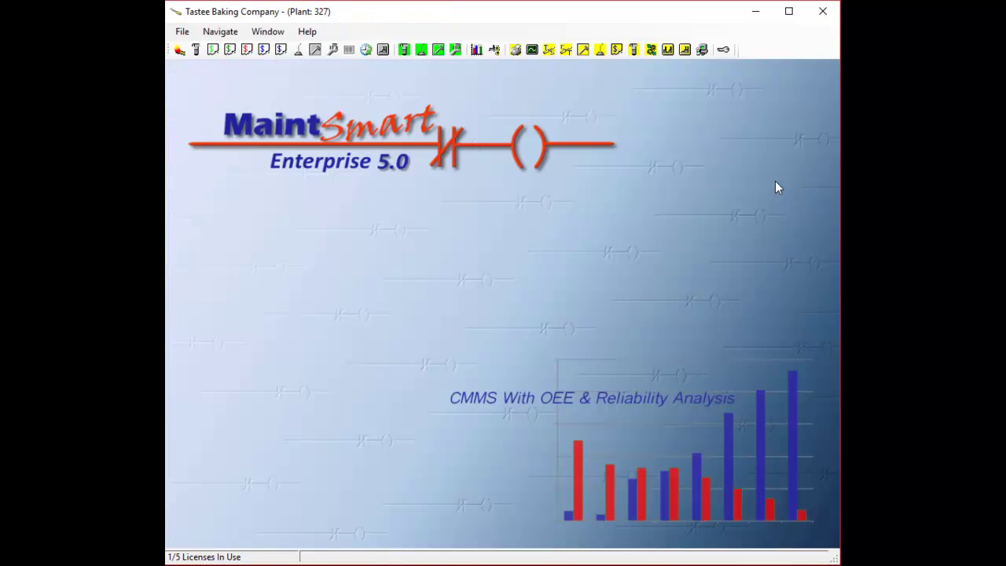